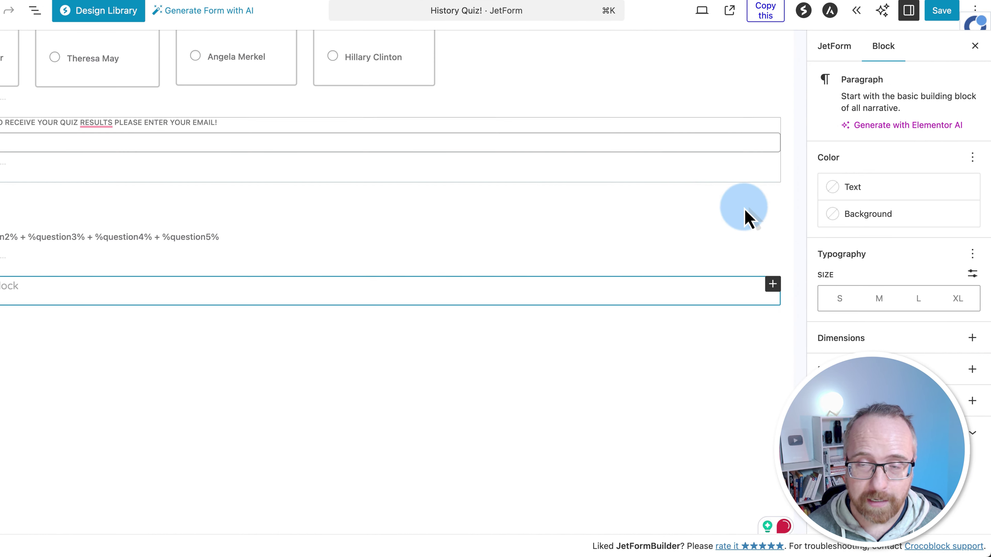
Step: Enable form pages progress in the form's general settings
click(836, 47)
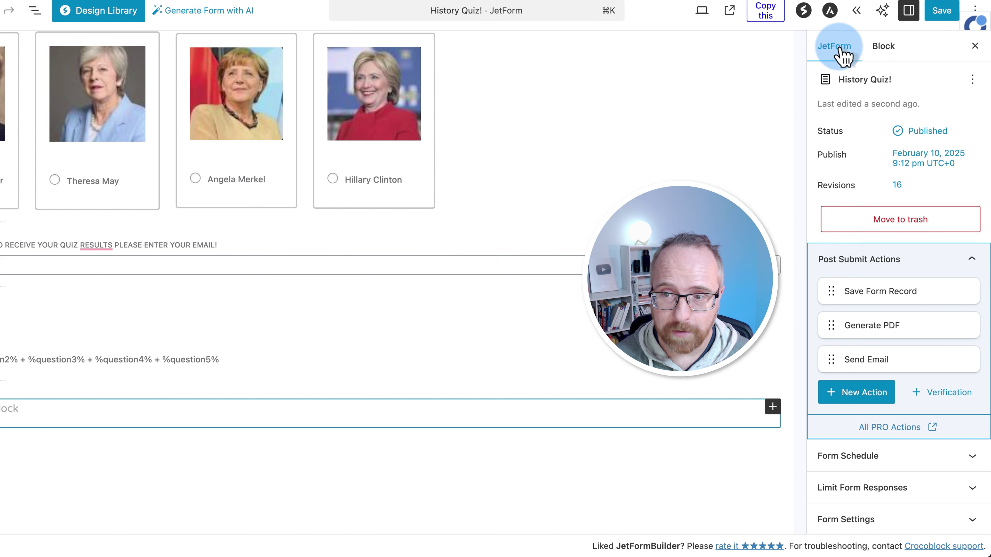
scroll(865, 325, down, 5)
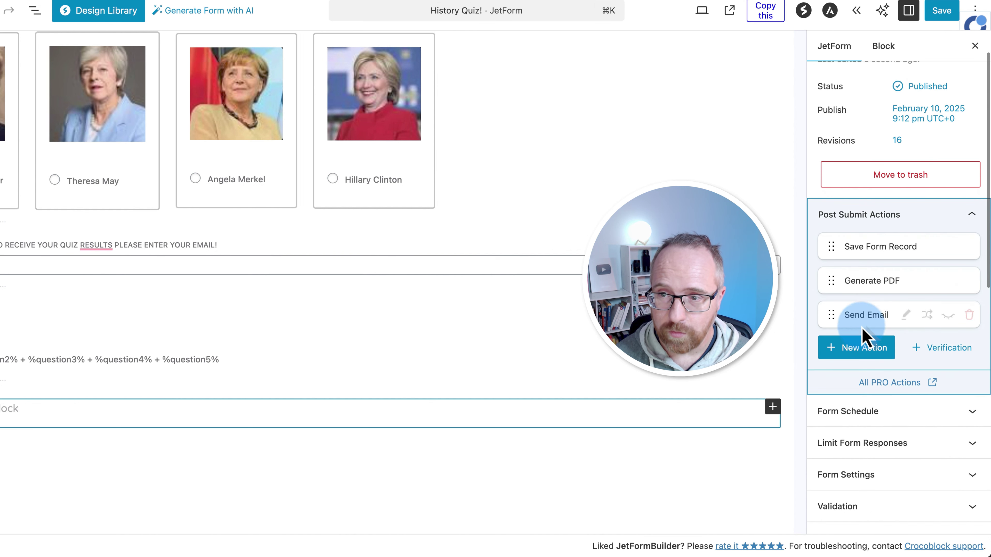
scroll(873, 414, down, 5)
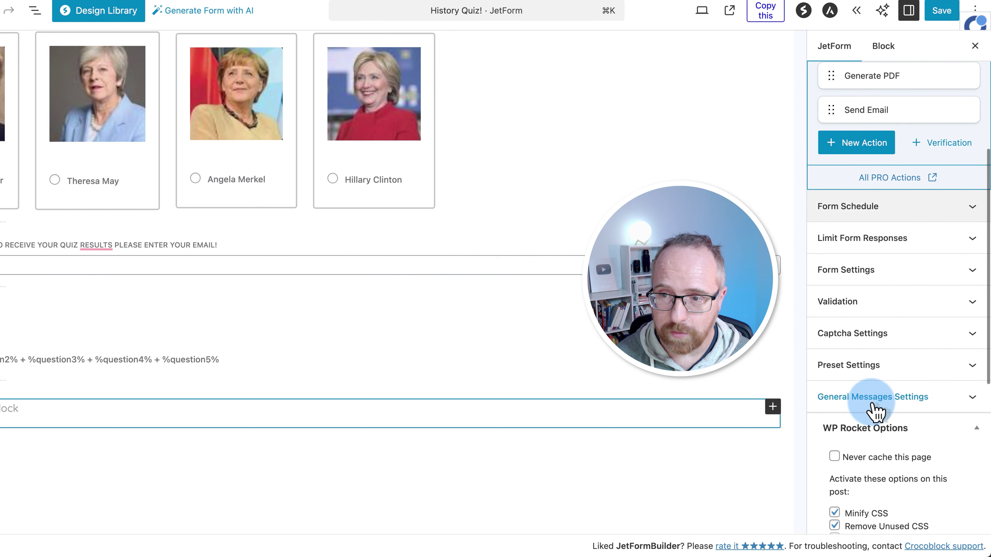
click(881, 274)
scroll(883, 279, down, 1)
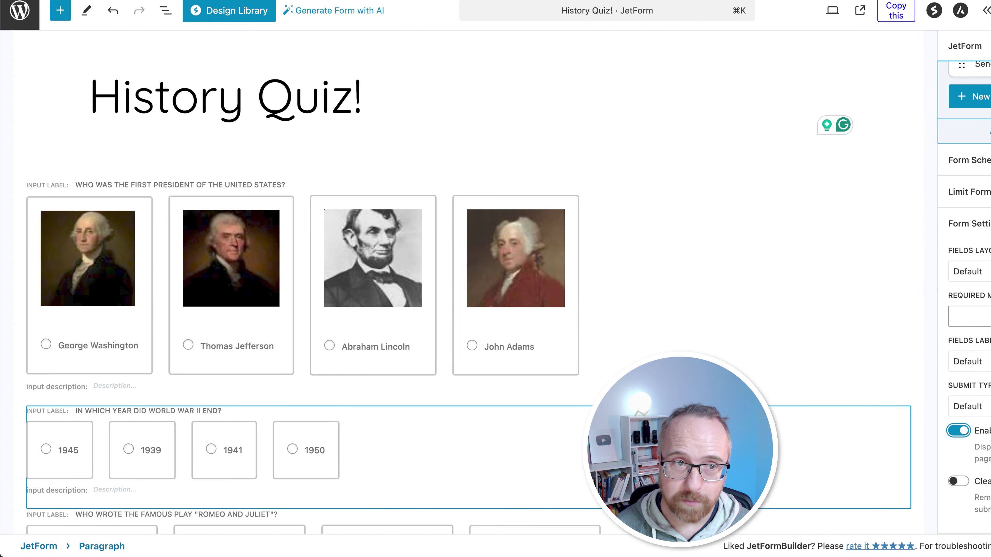
Step: Find the Form Page Start block by searching "start form" and insert it above the first president question
click(62, 14)
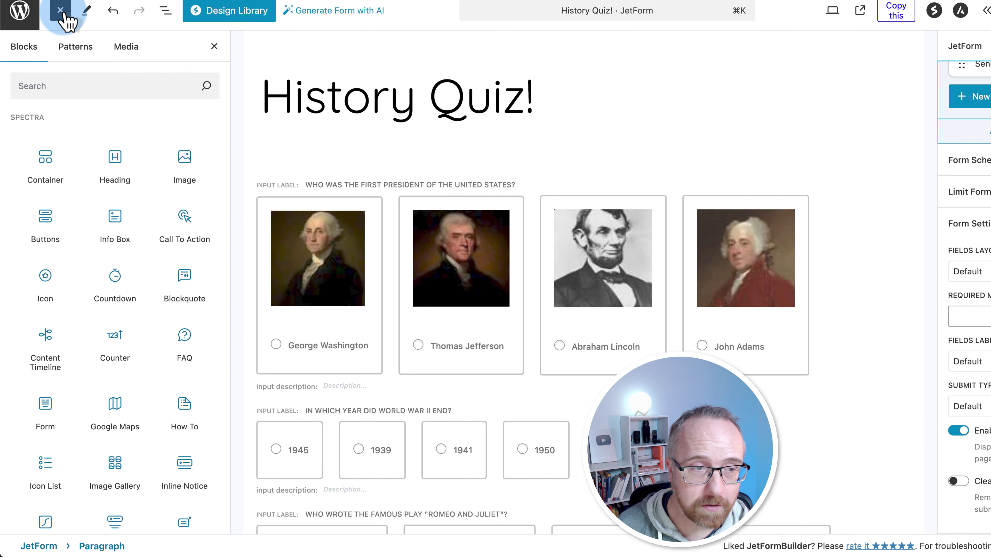
click(66, 85)
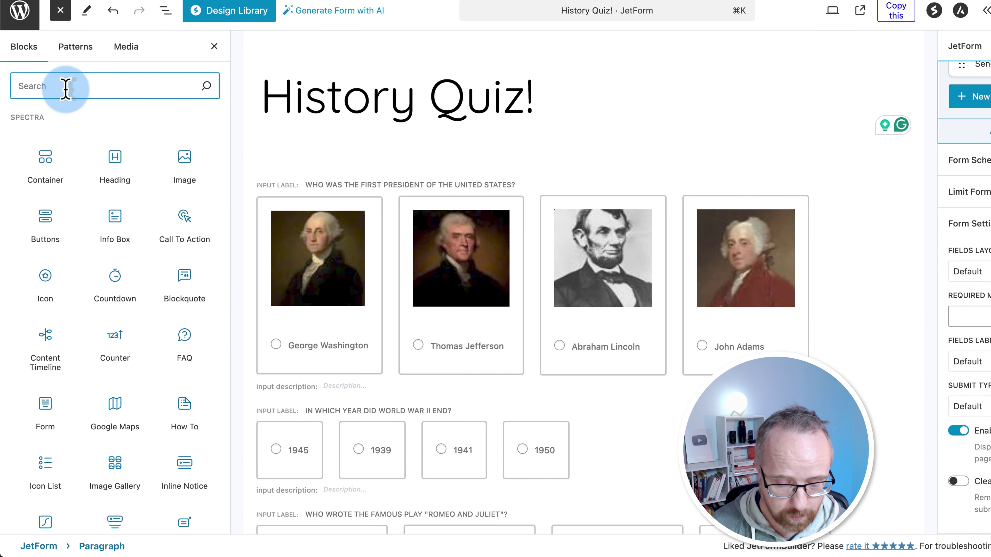
text(start form)
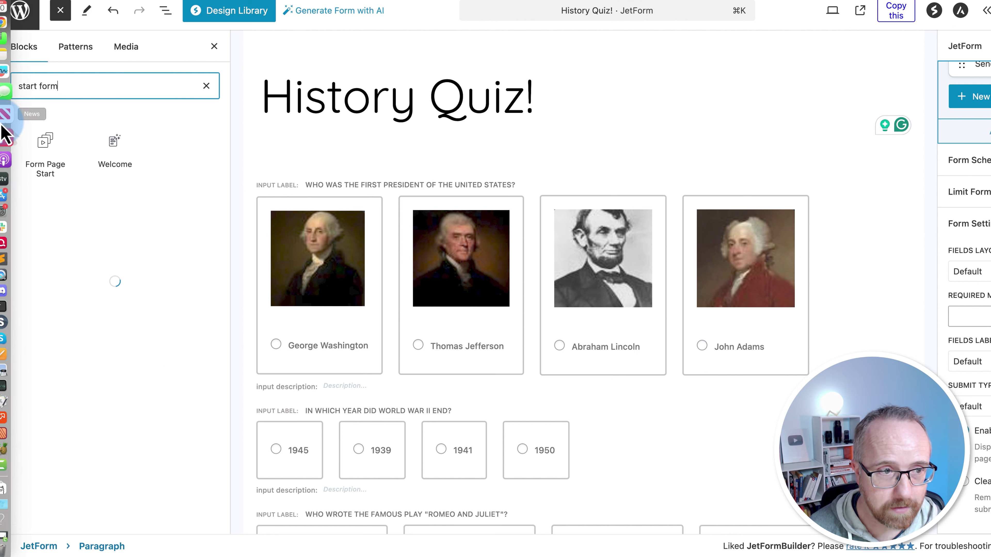
mouse_move(46, 178)
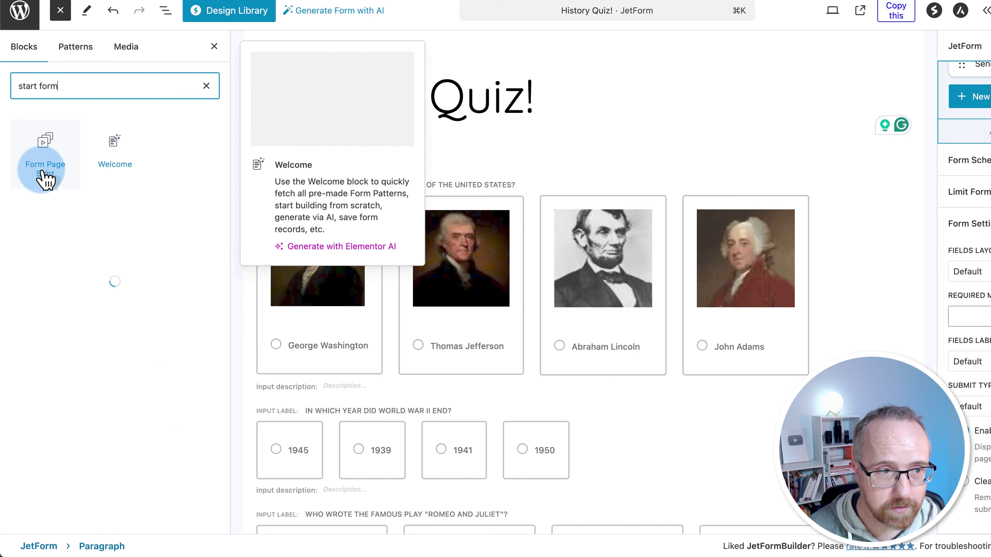
drag(40, 158, 321, 182)
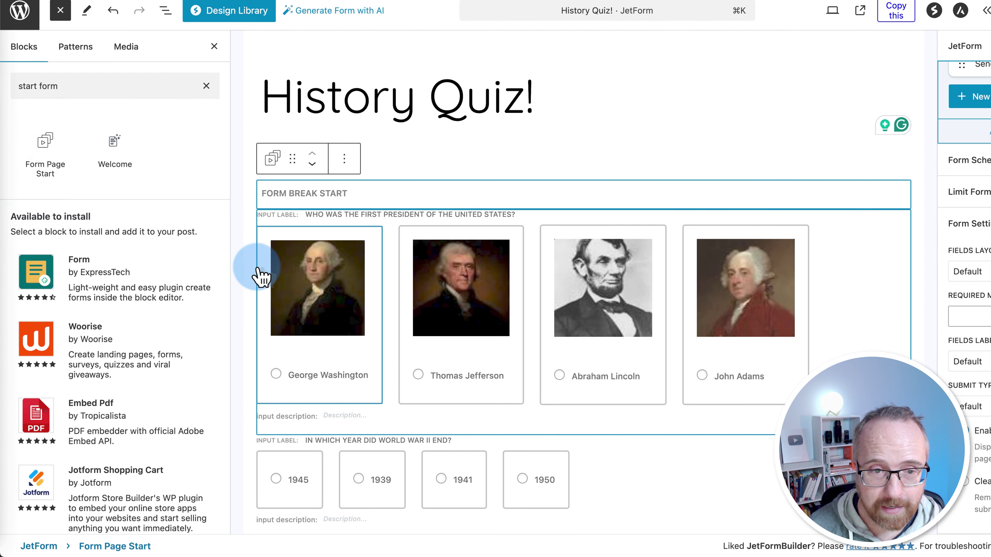
Step: Find the Form Page Break block by searching "form break" and insert it between the first president and World War II questions
triple_click(42, 83)
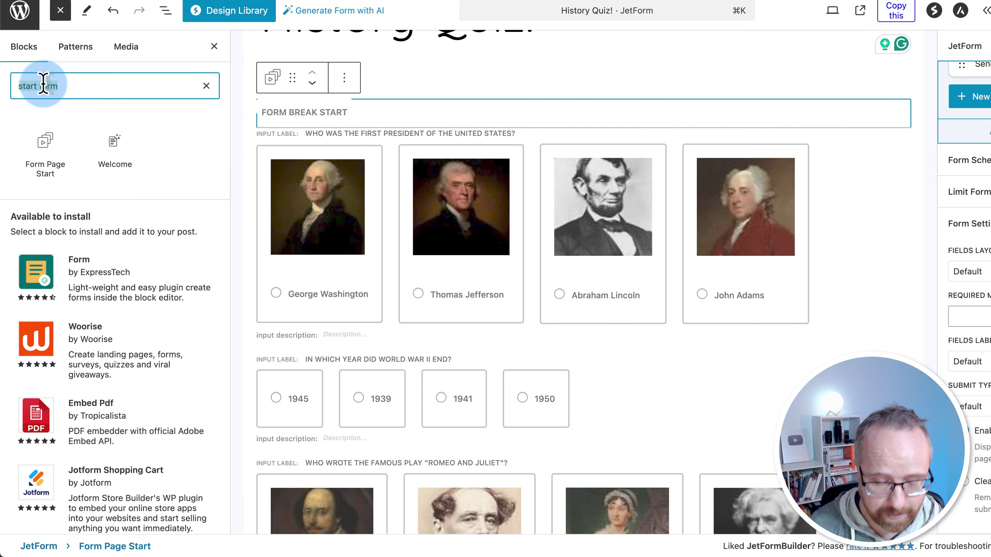
text(form break)
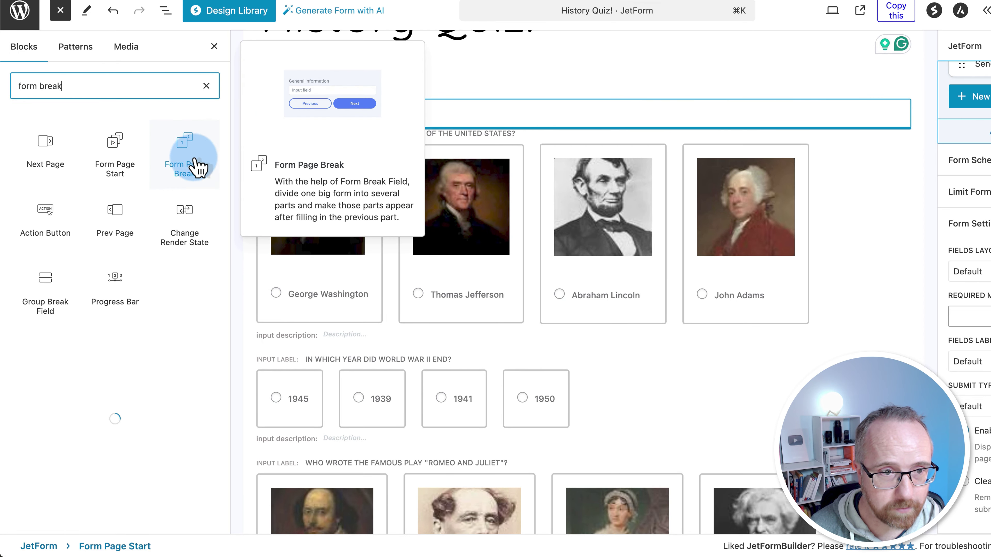
click(213, 160)
drag(213, 160, 380, 347)
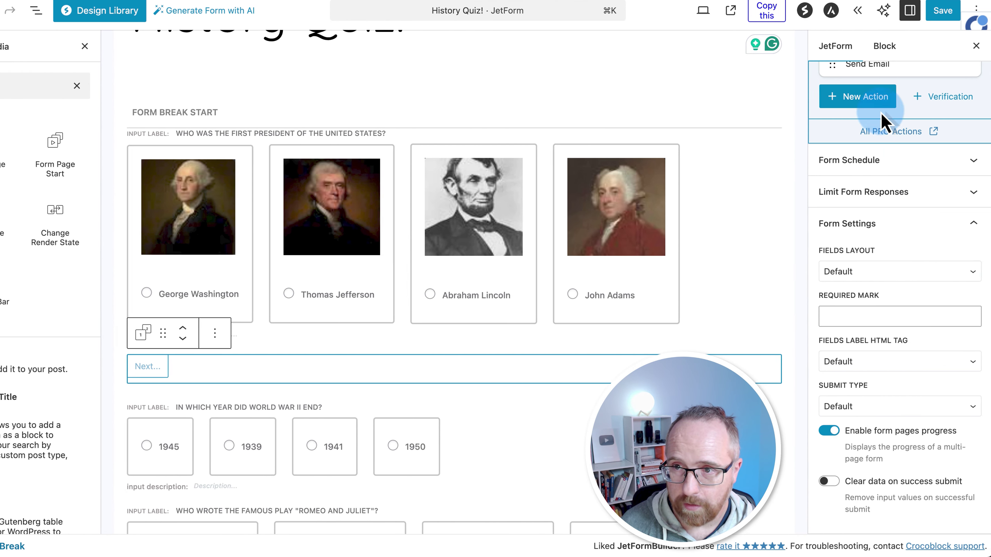
Step: Set the page break's next button label to "Next Question"
click(883, 46)
scroll(884, 195, up, 3)
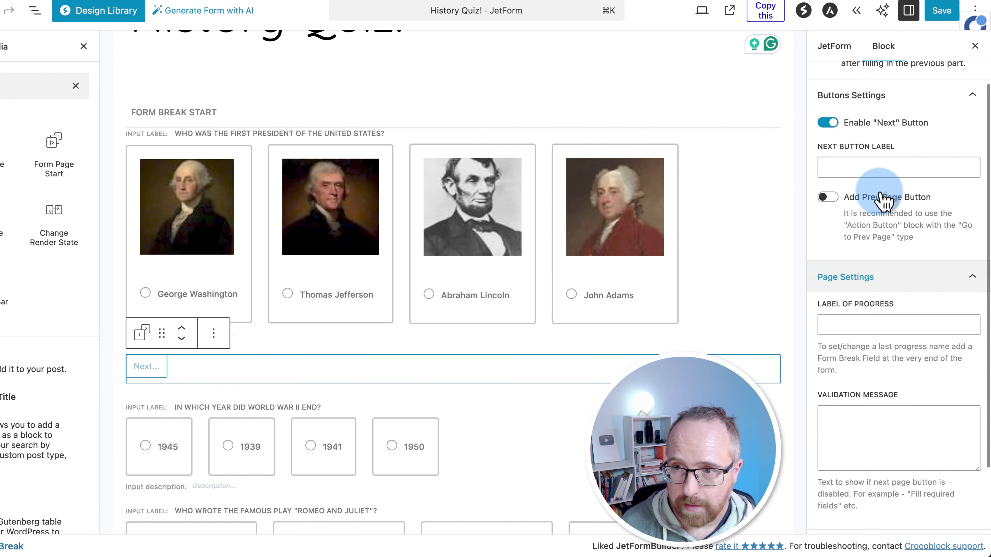
scroll(883, 198, up, 2)
click(853, 235)
text(Next Qui)
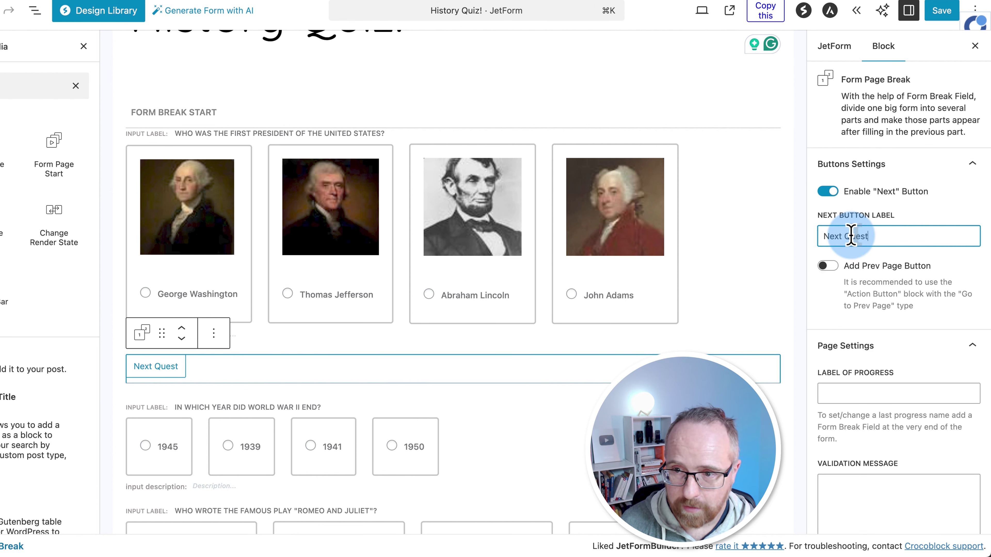
Step: Add a previous page button to the page break and label it "Previous Question"
click(834, 269)
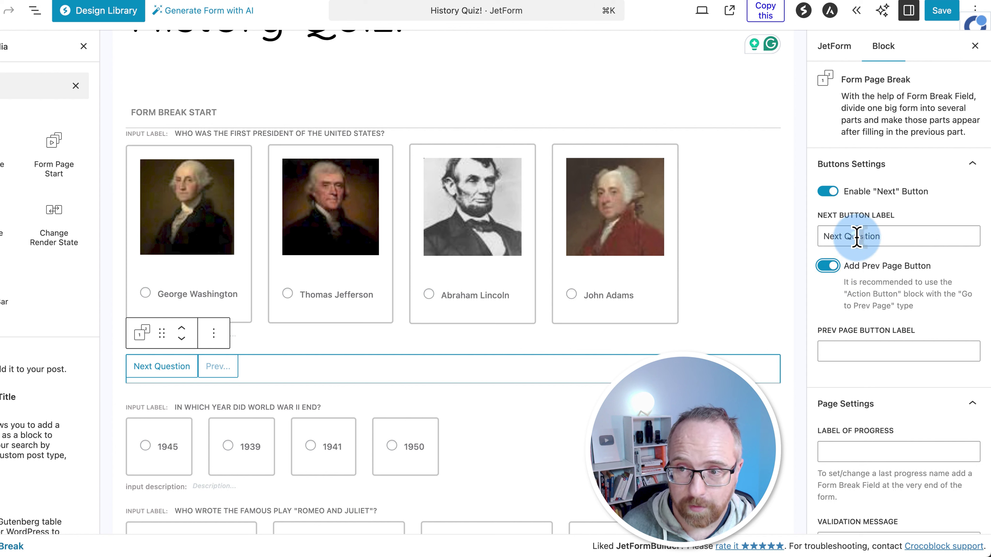
click(895, 349)
text(Previous Question)
Step: Set the page break's label of progress to "Question 1"
scroll(831, 386, down, 2)
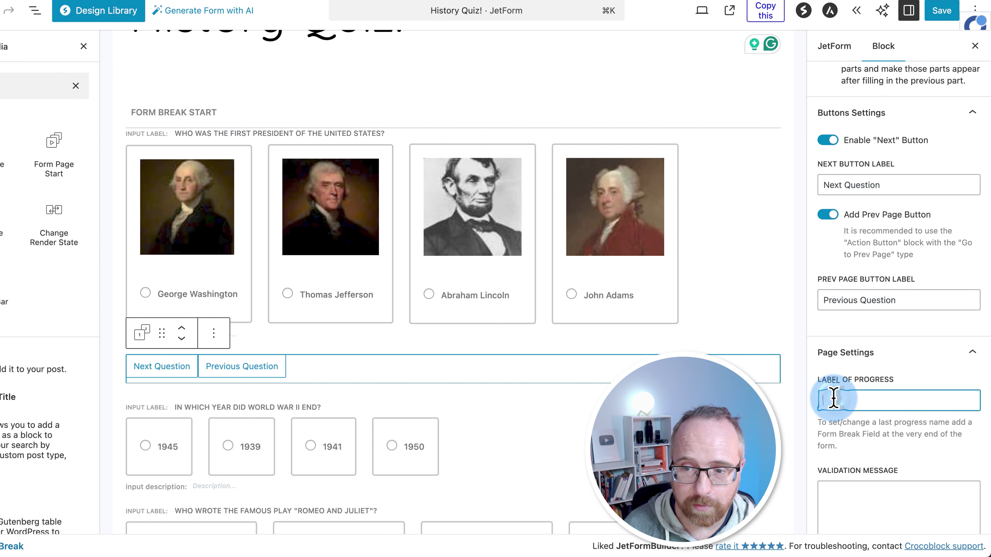
double_click(845, 401)
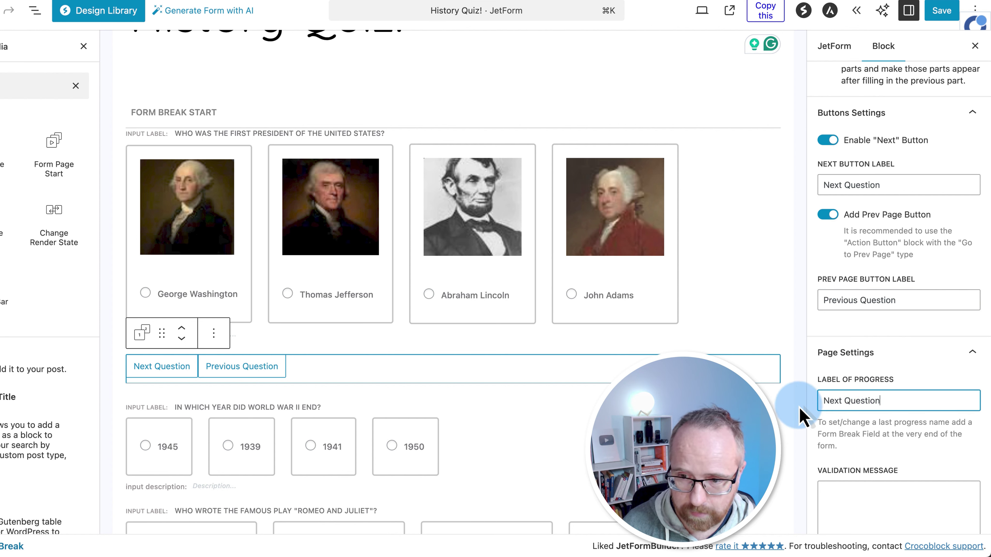
click(830, 401)
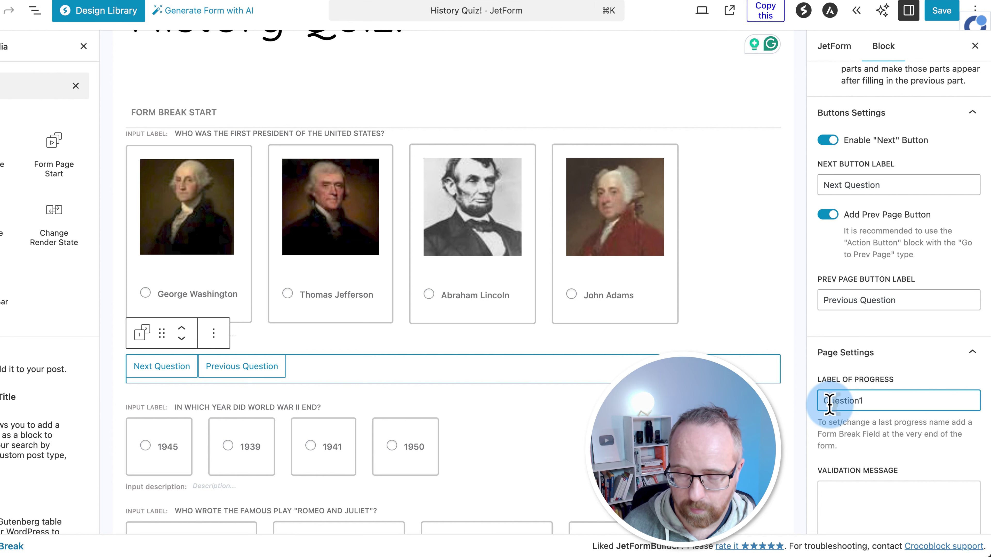
Step: Insert a Form Page Start block between the email field and the Submit button, and save the form
scroll(622, 260, down, 1)
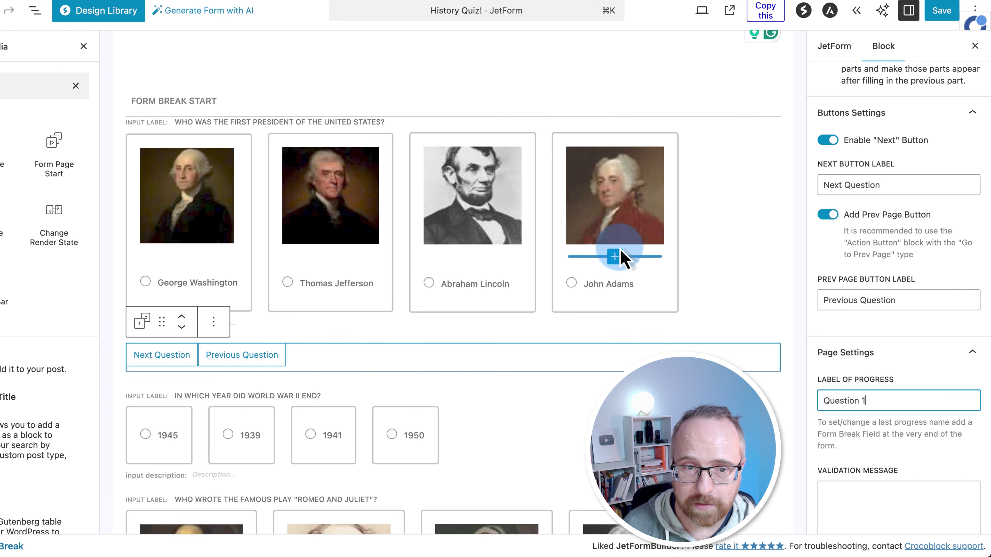
scroll(371, 386, down, 15)
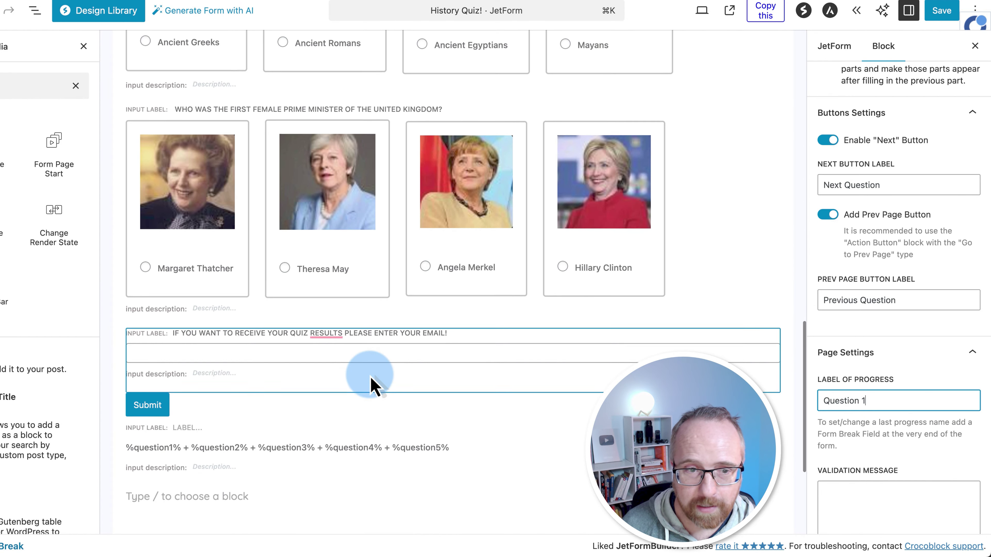
scroll(371, 386, down, 2)
triple_click(2, 93)
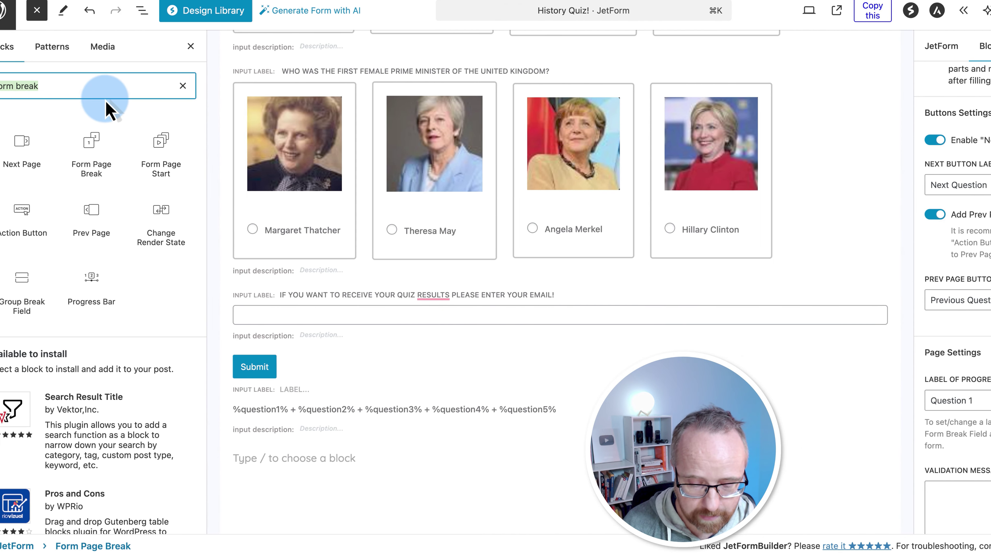
mouse_move(177, 156)
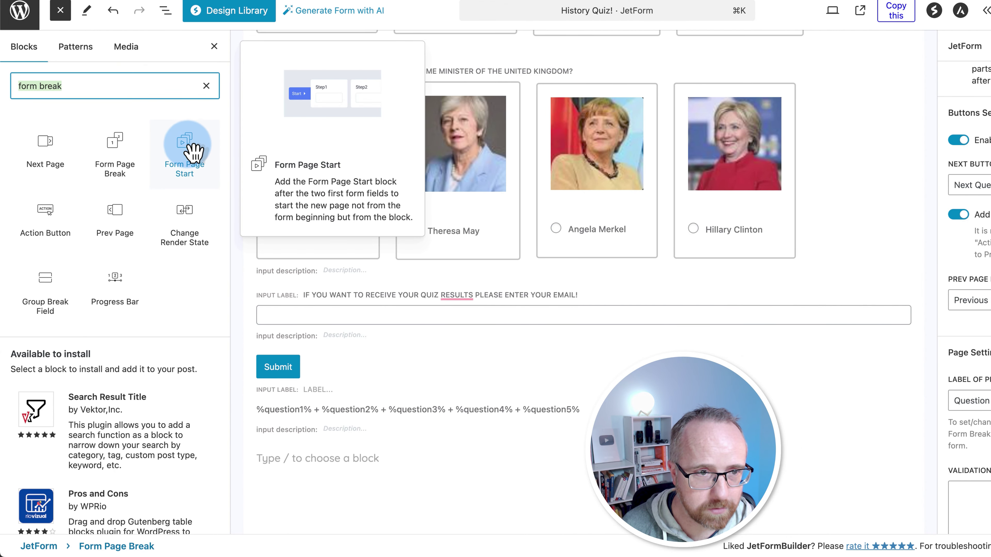
drag(194, 152, 376, 344)
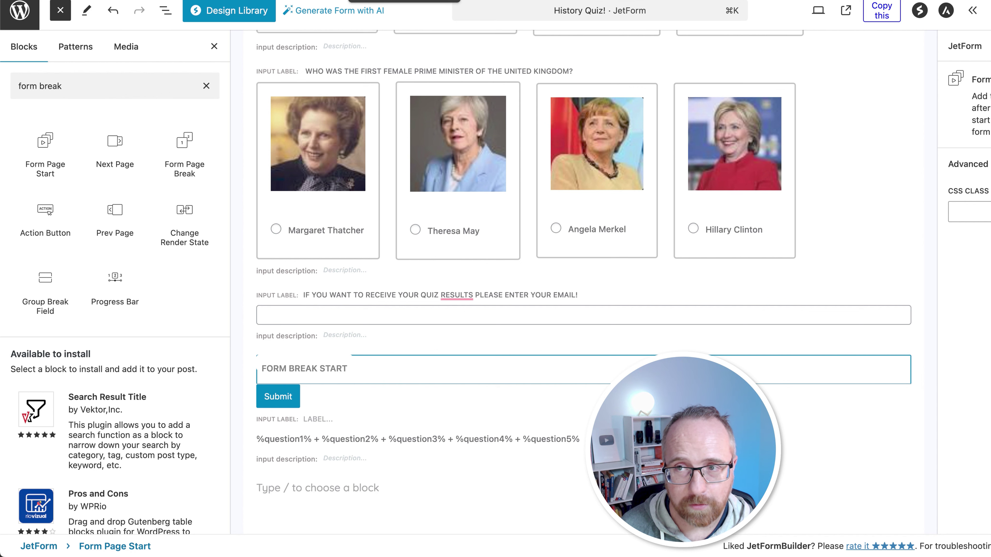
key(super+s)
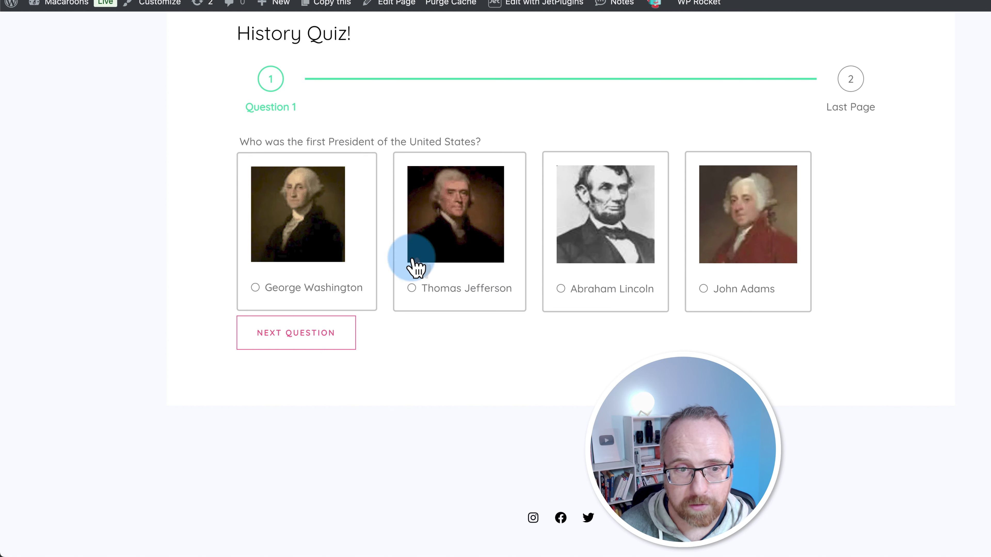
Step: Test the live quiz by answering Thomas Jefferson, advancing to the next page and reviewing its questions down to the Submit button
click(440, 297)
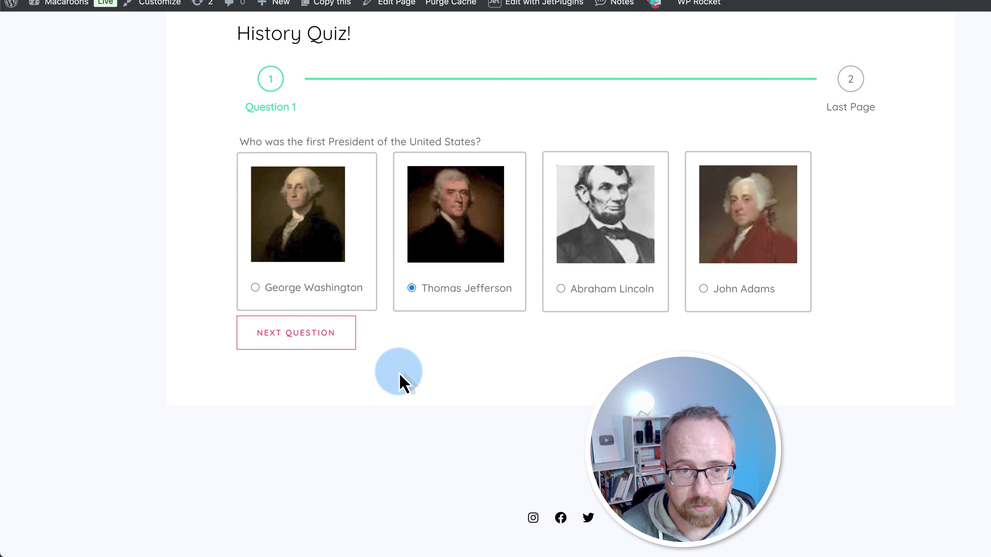
click(314, 342)
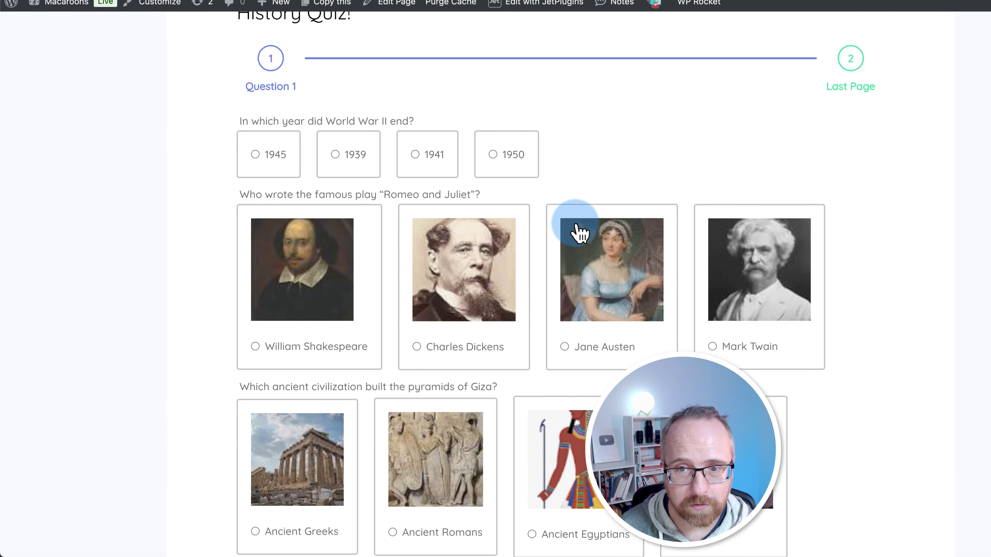
scroll(553, 199, down, 10)
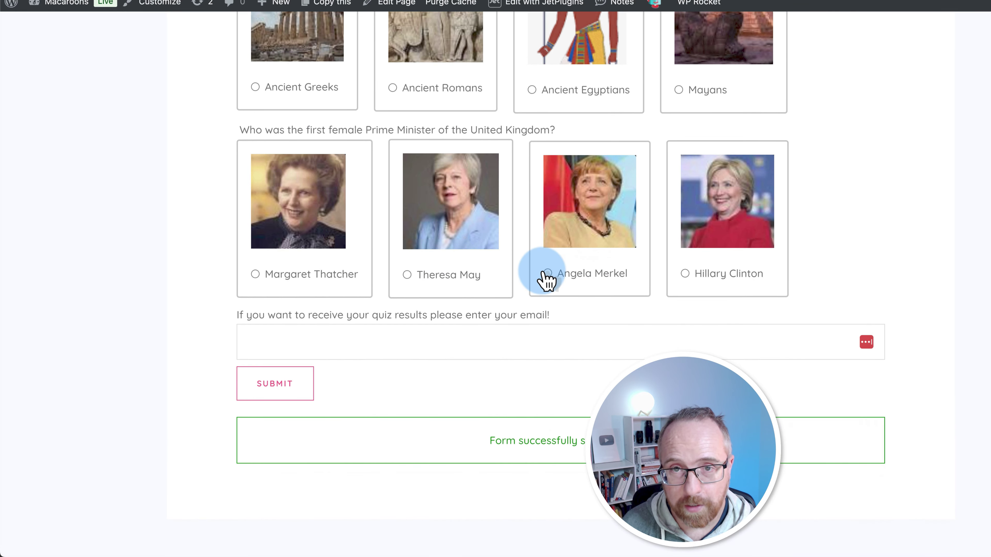
scroll(546, 280, up, 10)
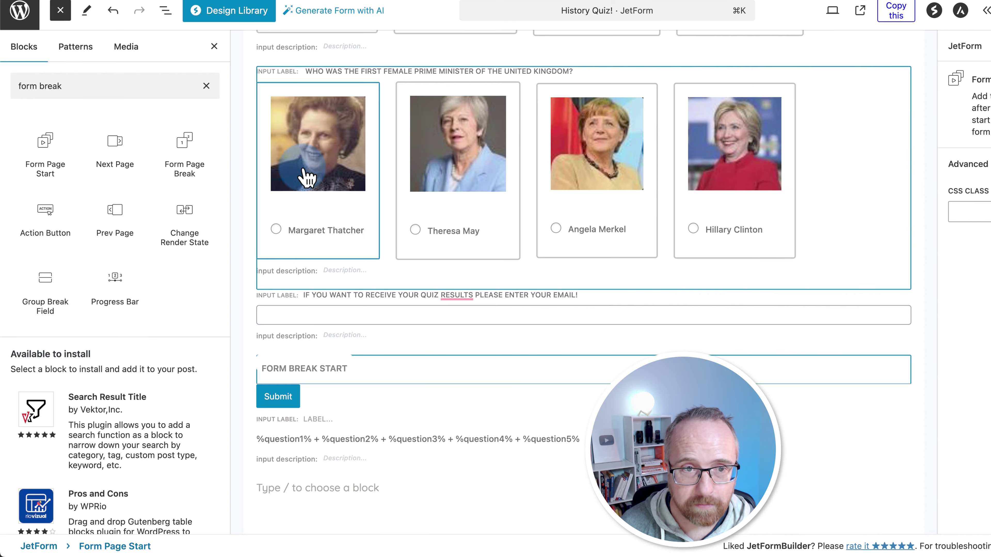
Step: Duplicate the page break after the first president question and move the copy below the World War II question
scroll(288, 191, up, 10)
scroll(276, 216, up, 9)
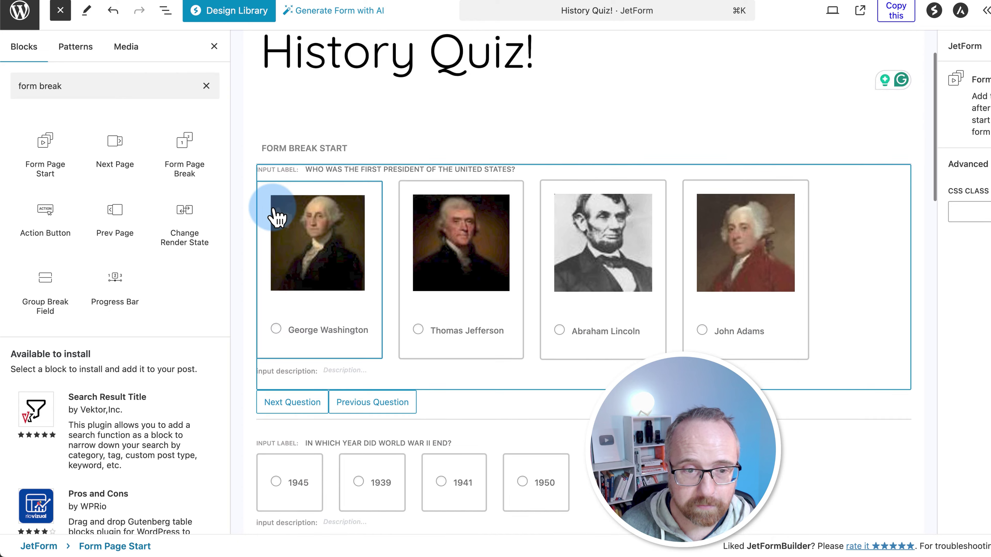
scroll(297, 160, down, 1)
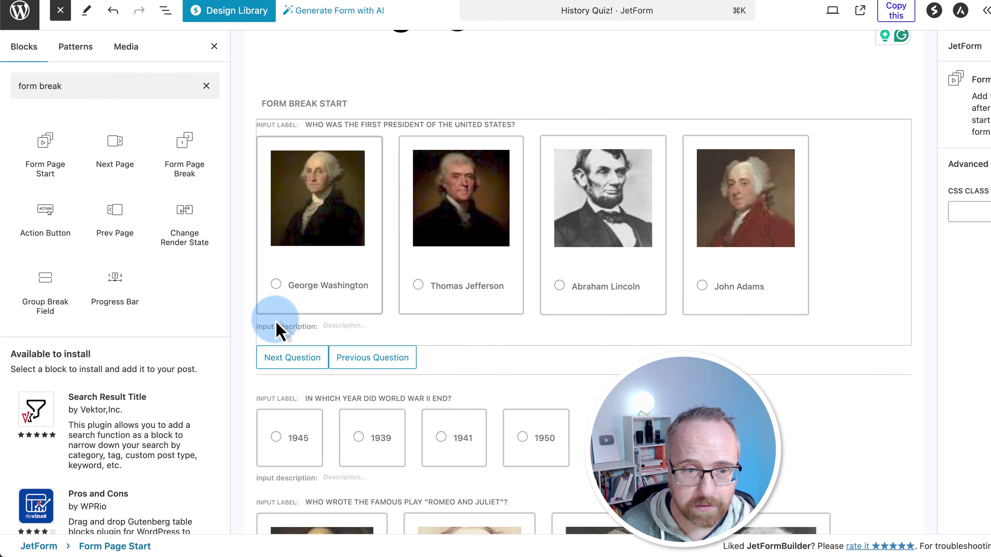
scroll(239, 324, down, 3)
click(368, 265)
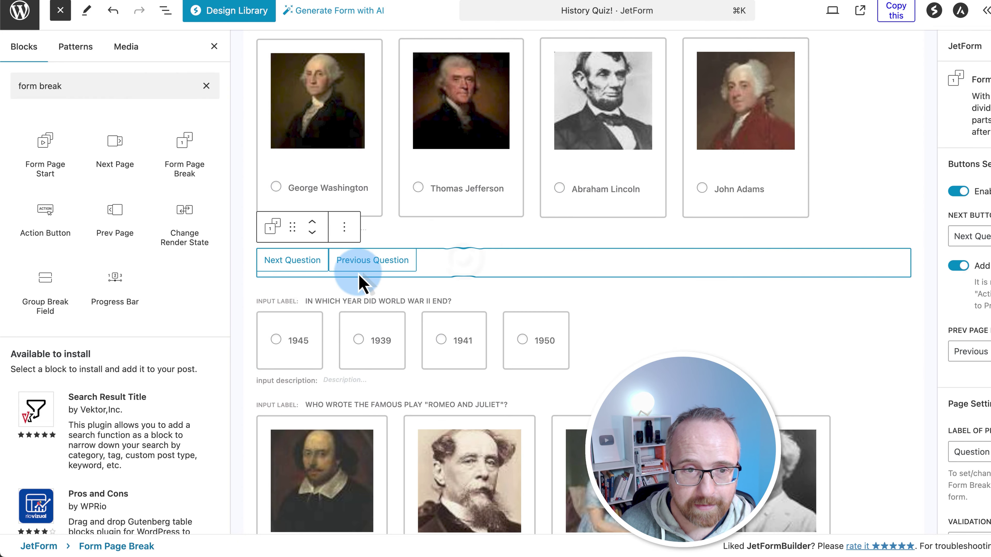
click(345, 227)
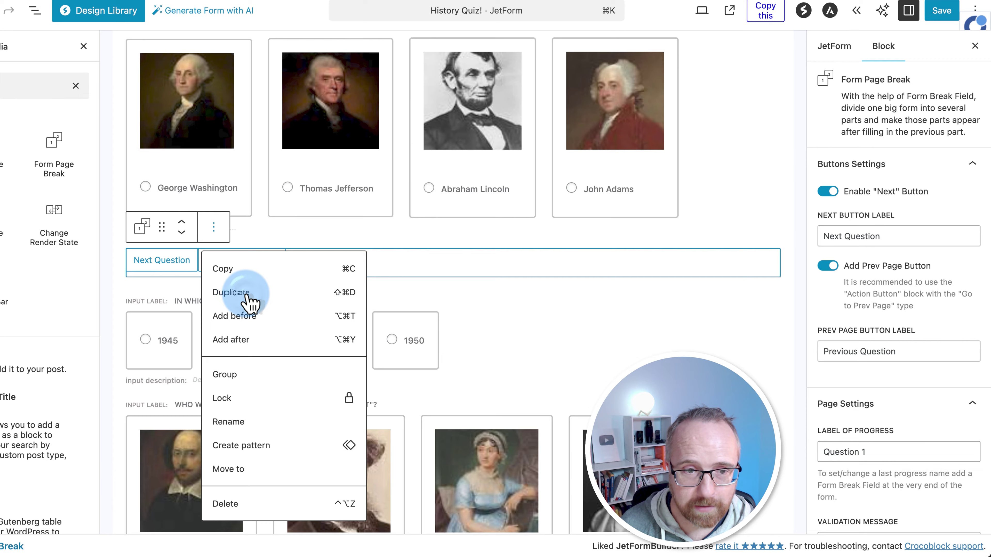
click(306, 294)
scroll(188, 310, down, 3)
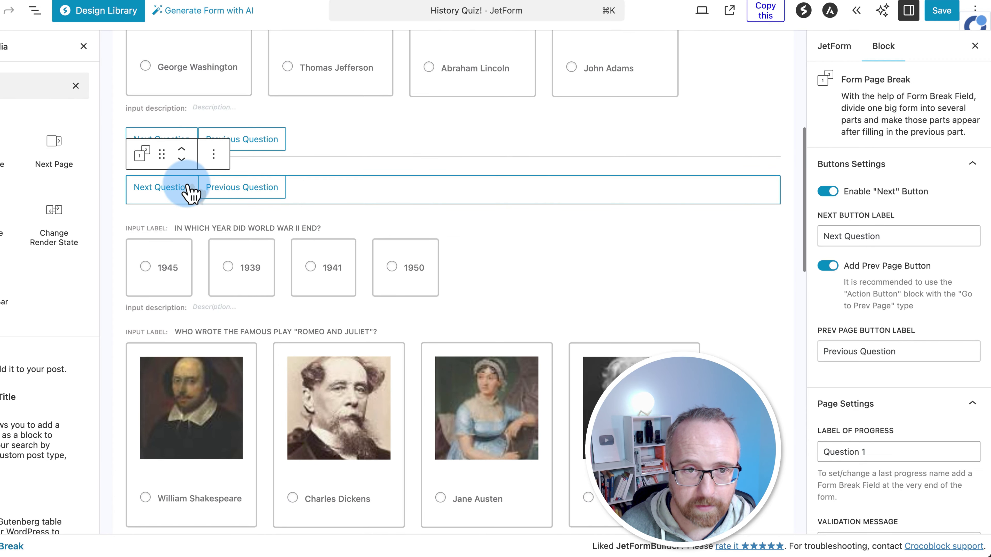
click(182, 160)
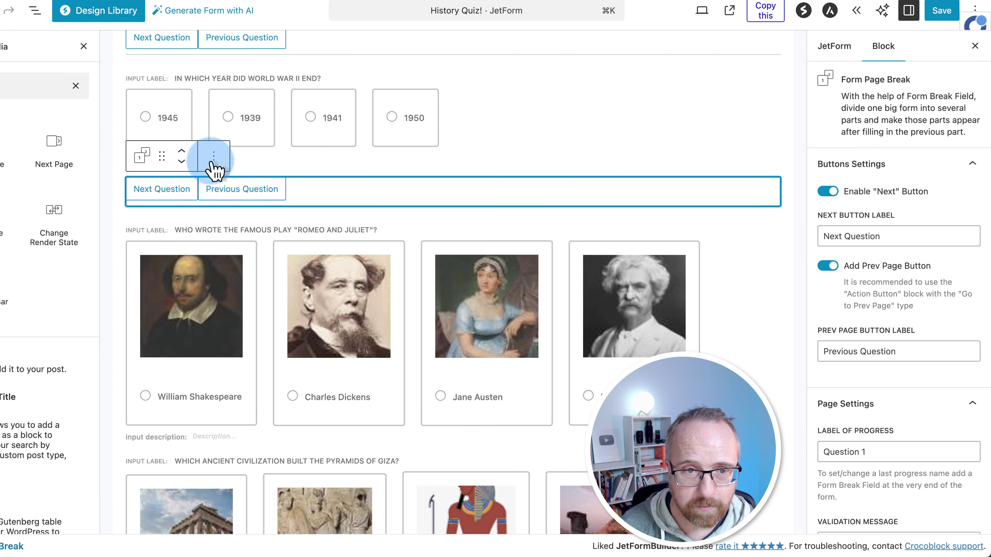
Step: Set the label of progress to "Question 2" on the page break after the World War II question, and duplicate it below the Romeo and Juliet question
click(876, 453)
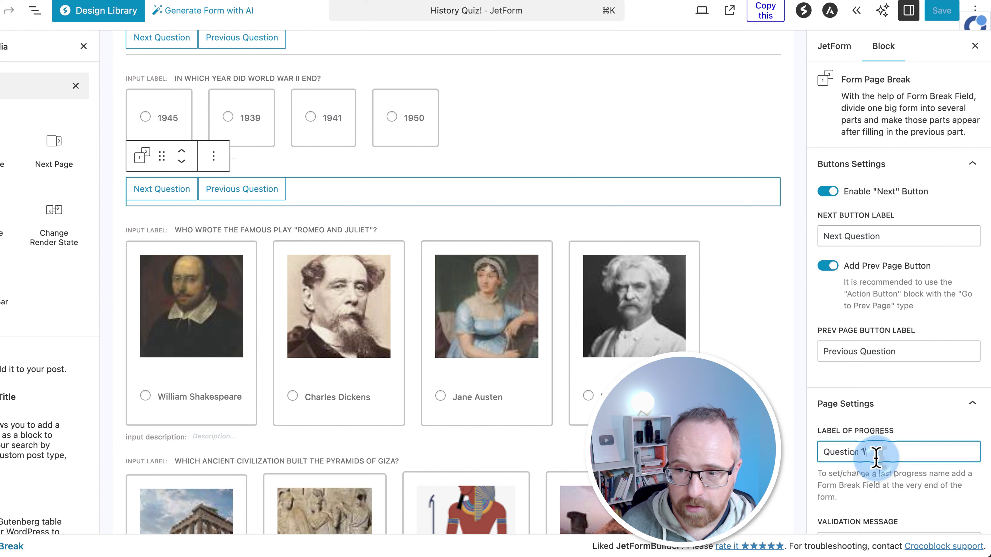
click(213, 157)
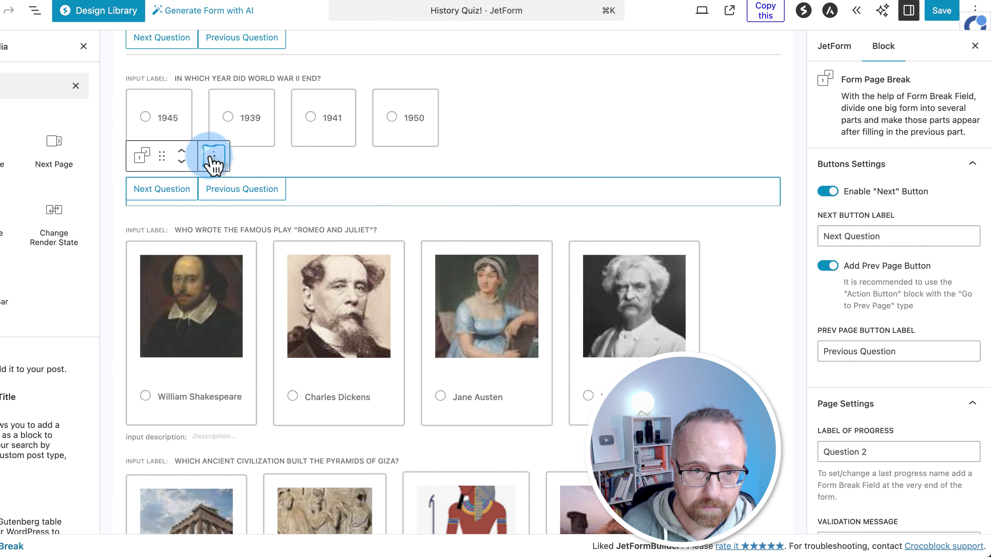
click(263, 233)
click(182, 214)
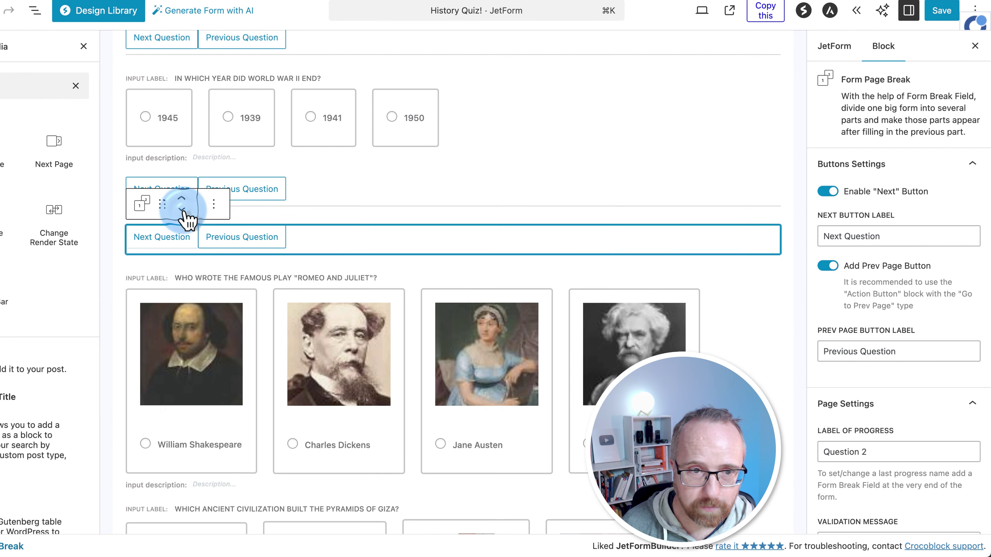
Step: Label the page break after the Romeo and Juliet question "Question 3", and duplicate it below the pyramids of Giza question
click(879, 447)
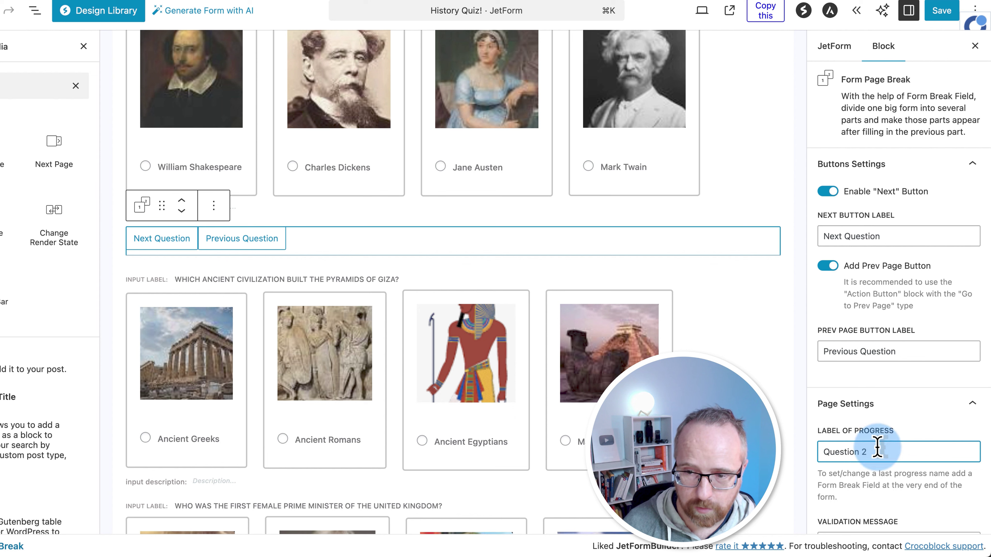
text(3)
scroll(312, 234, down, 5)
click(214, 49)
click(242, 121)
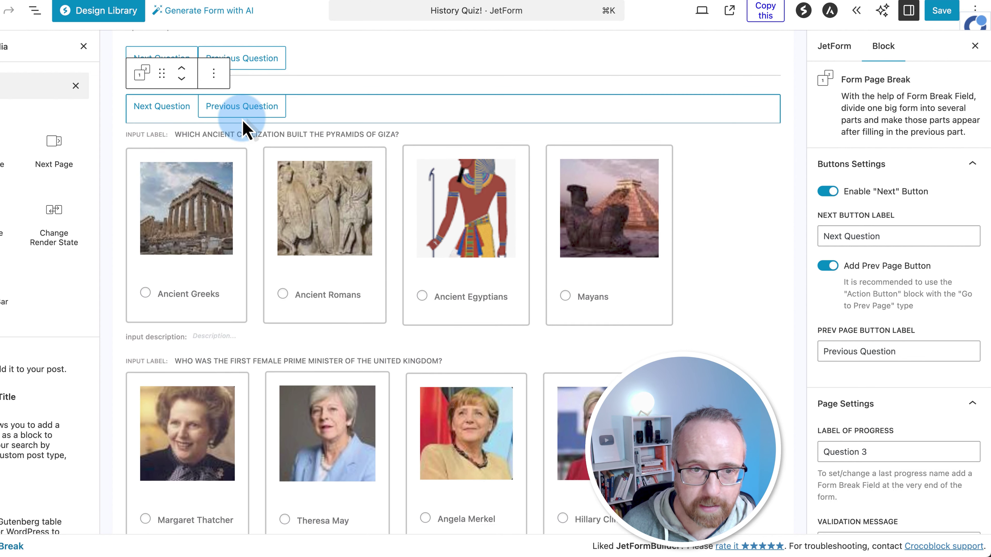
click(188, 81)
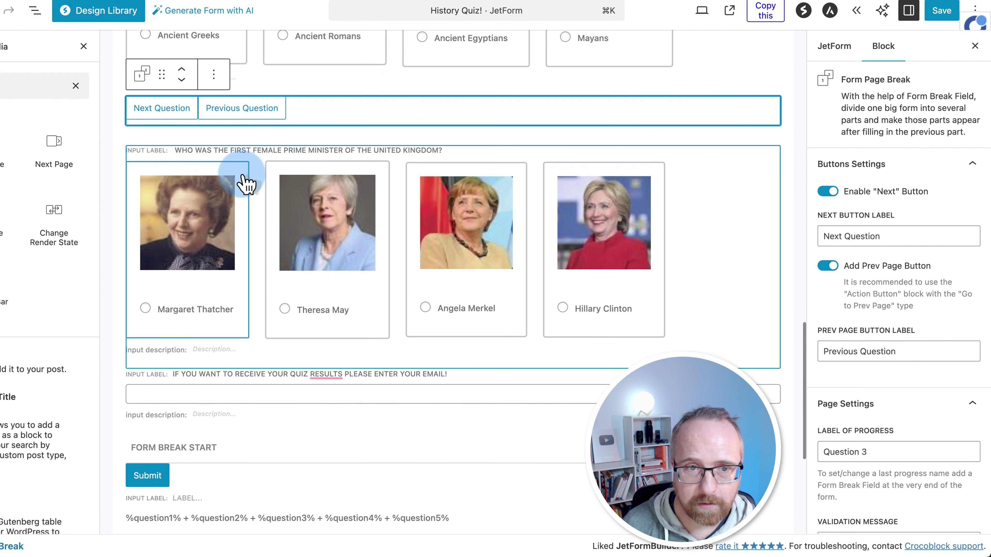
Step: Label the page break after the pyramids question "Question 4", and duplicate it below the female Prime Minister question
click(876, 439)
text(4)
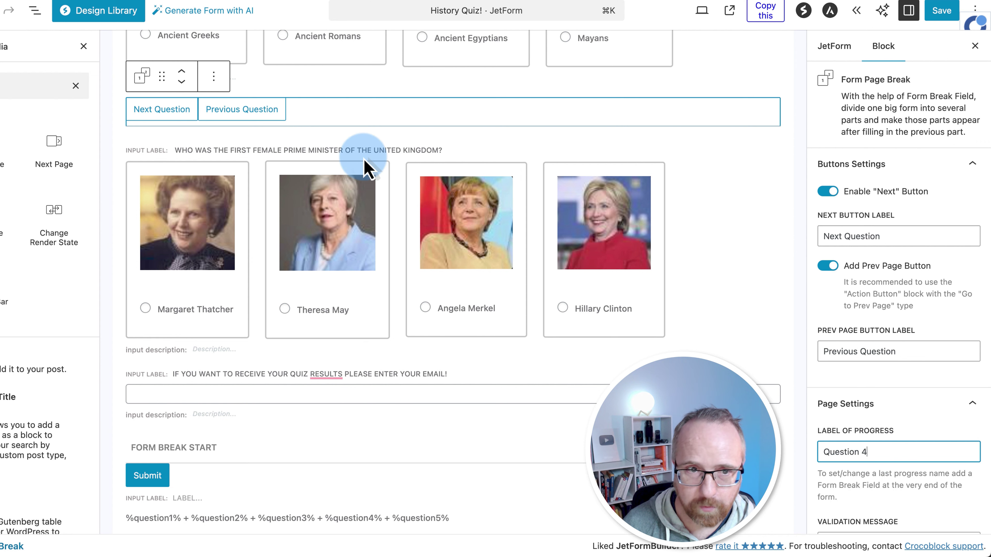
click(213, 76)
click(243, 144)
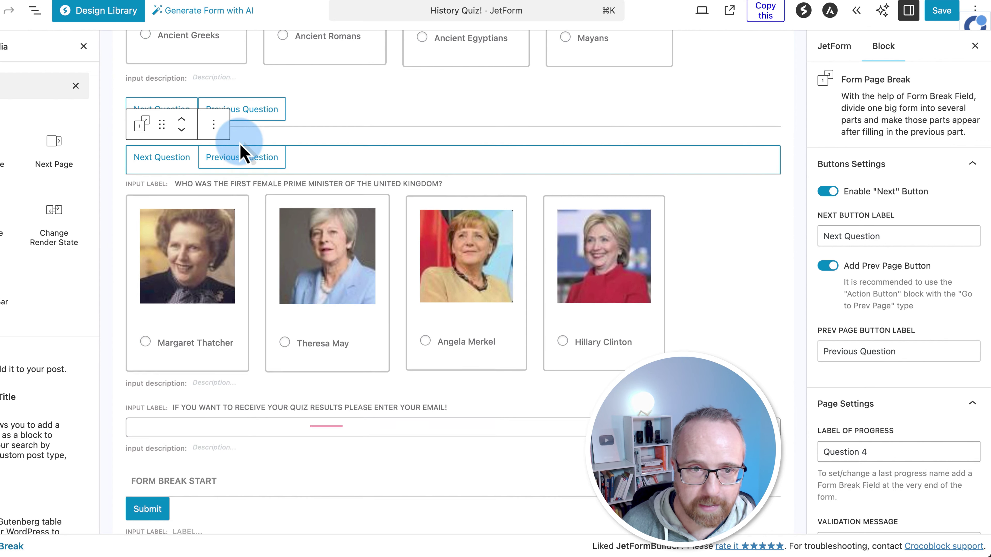
click(182, 130)
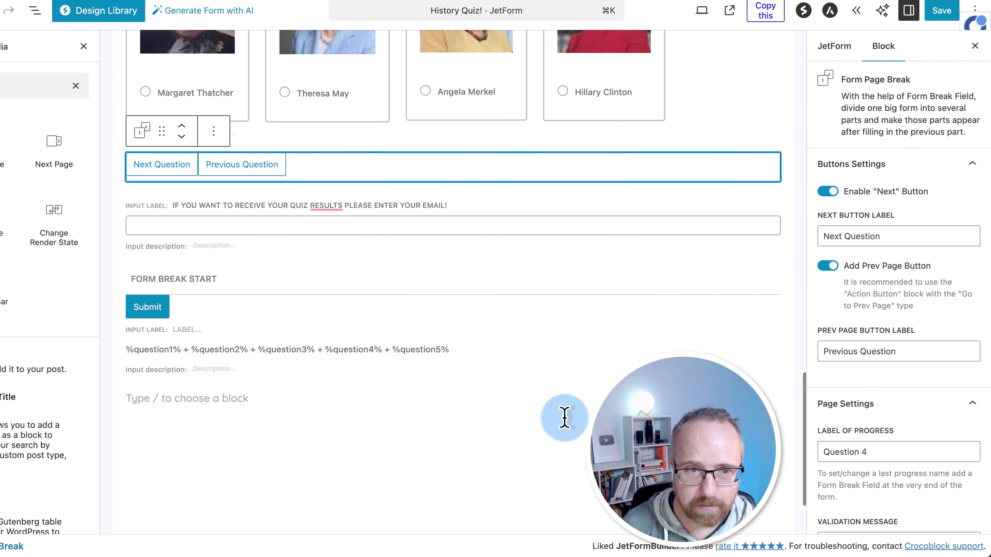
Step: Set the label of progress to "Question 5" on the page break before the email field, save the form and reload the live quiz
click(873, 451)
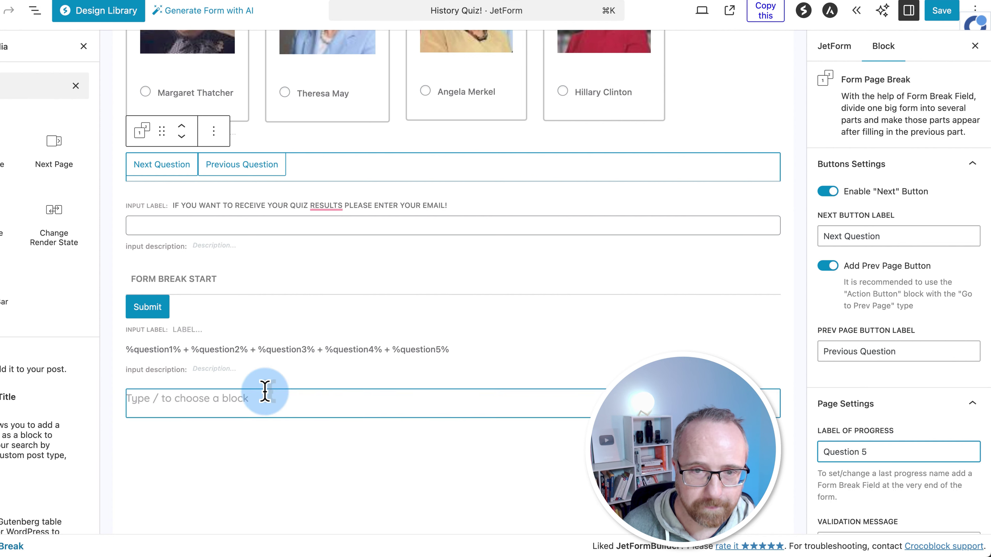
click(941, 10)
scroll(538, 209, up, 1)
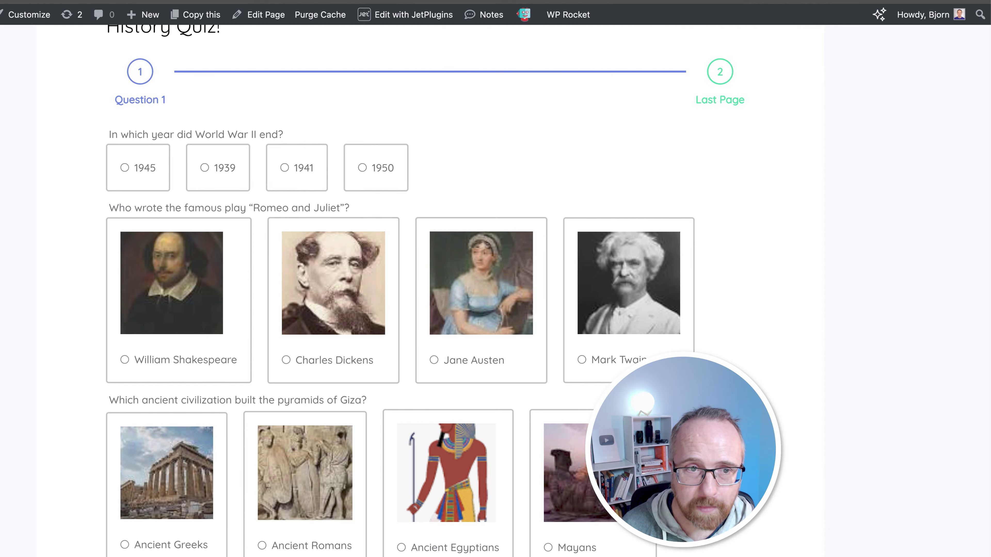
click(15, 253)
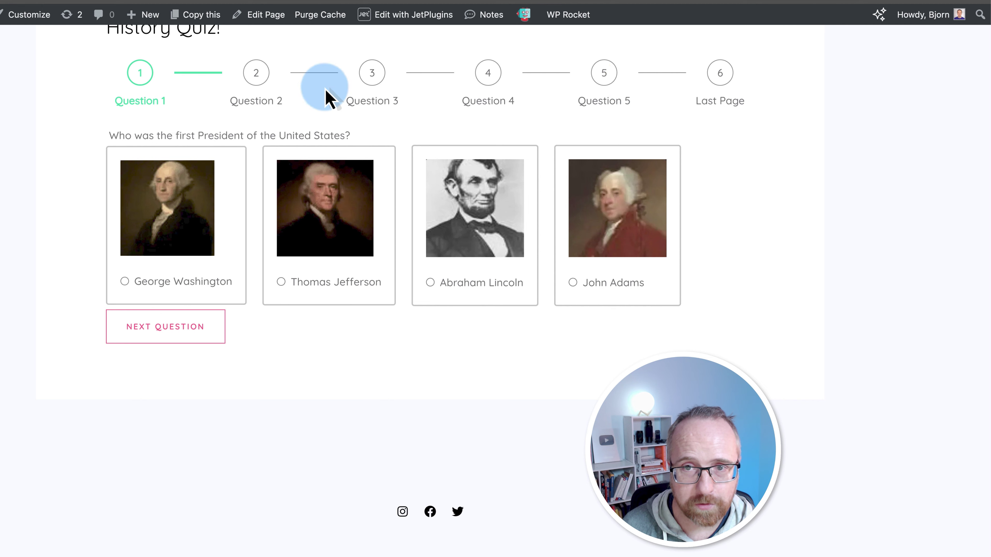
Step: Step through the five live quiz questions to the last page, answering 1939, Charles Dickens, Ancient Romans and Hillary Clinton from the second question on
click(189, 336)
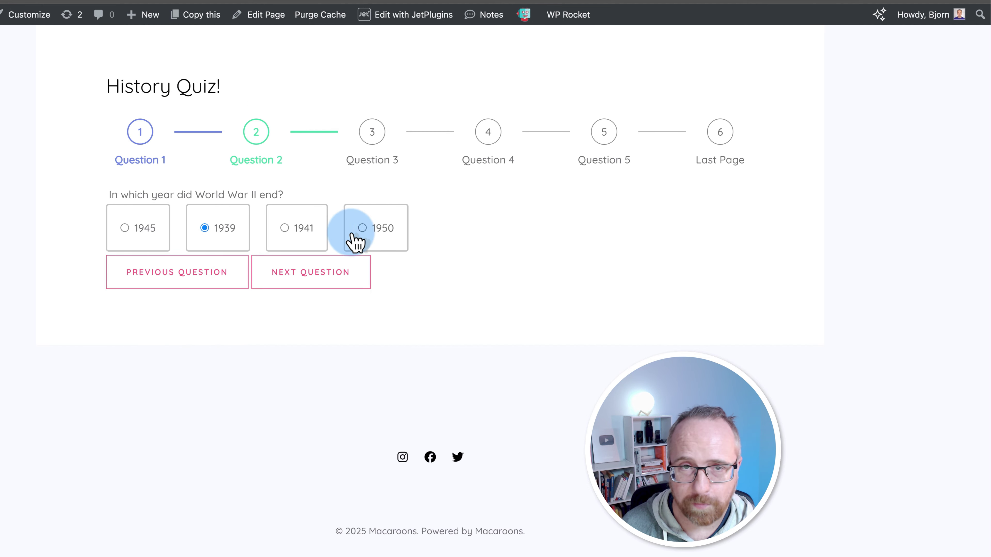
click(202, 228)
click(337, 275)
scroll(308, 289, down, 2)
click(285, 287)
click(304, 332)
click(275, 291)
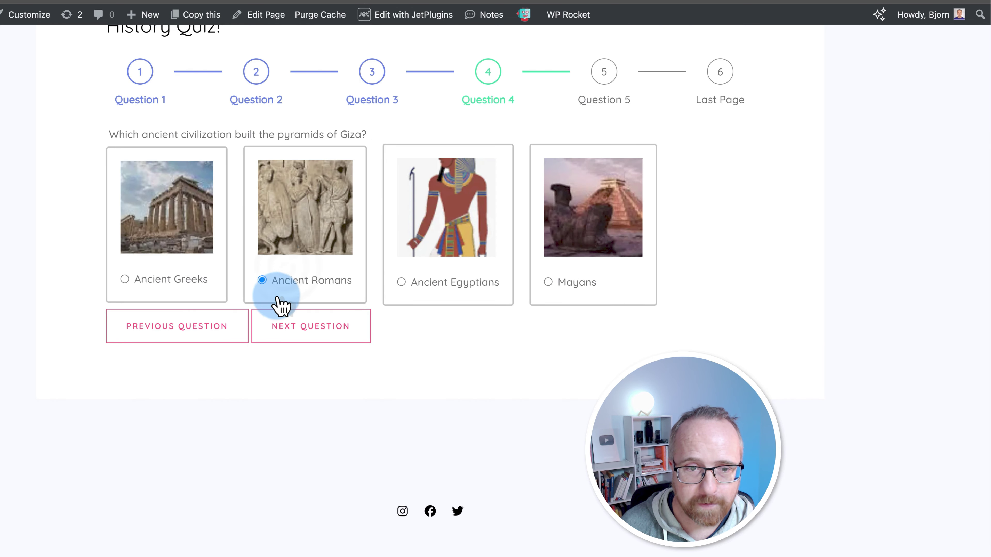
click(283, 326)
click(554, 278)
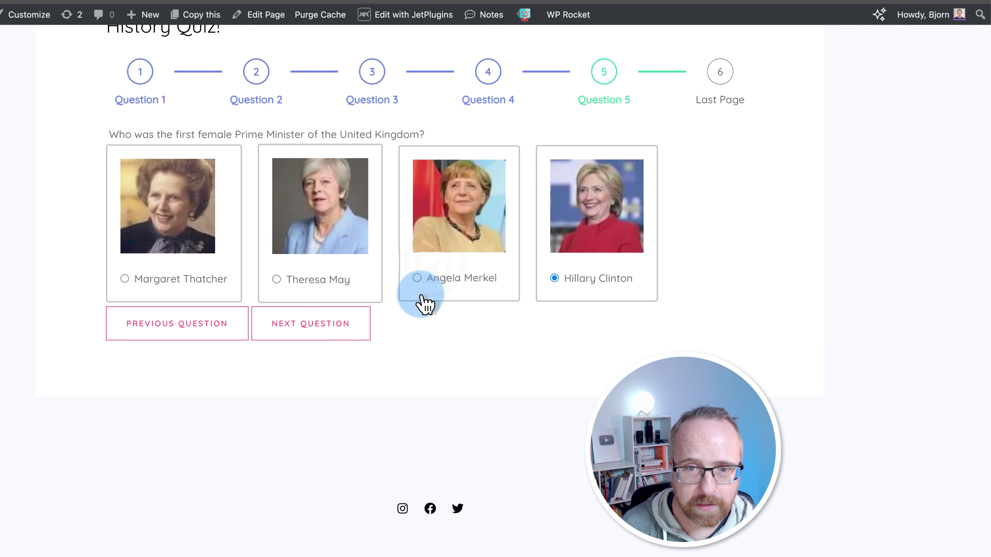
click(344, 321)
Step: Enter the respondent's email address on the quiz's last page and submit the form
drag(108, 140, 503, 151)
click(415, 173)
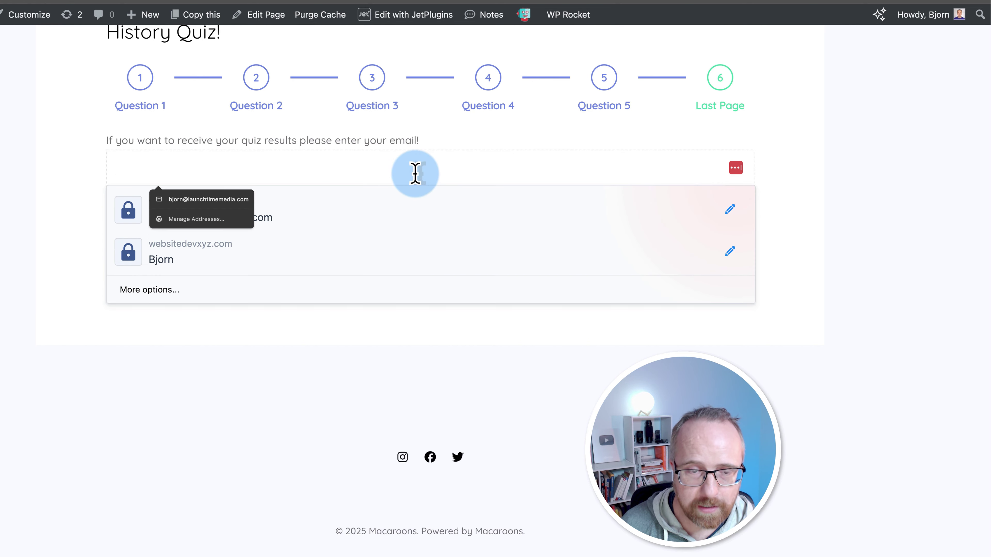
key(super+v)
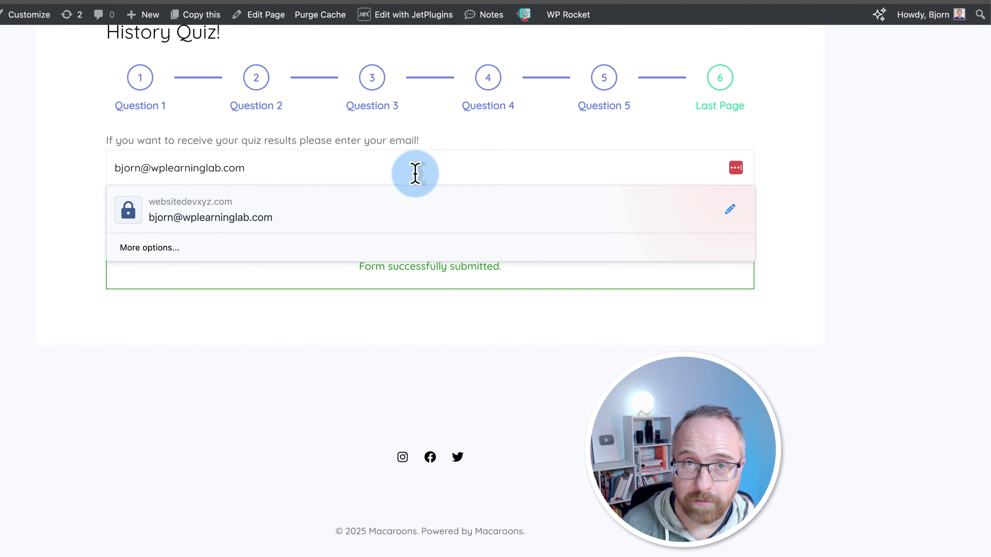
click(76, 207)
click(117, 210)
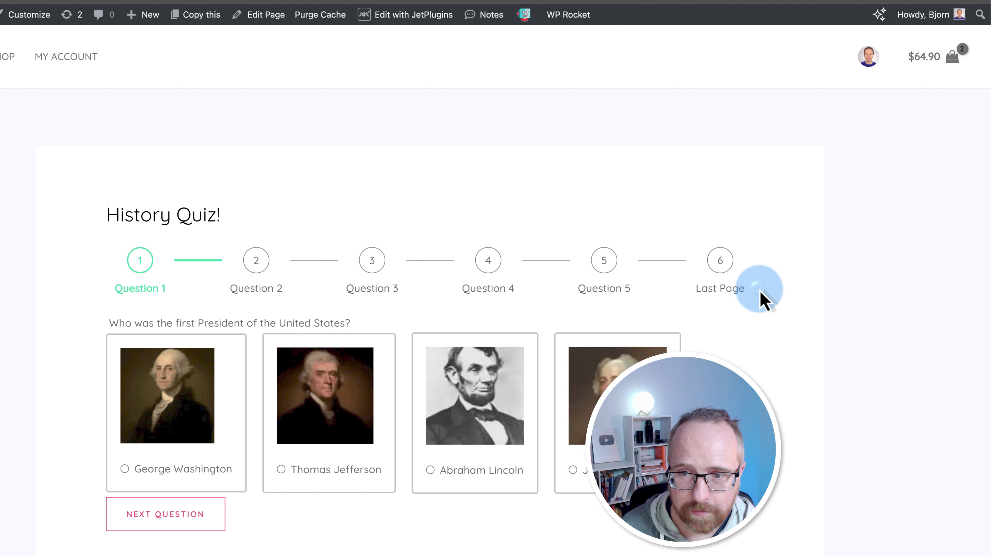
Step: Examine the label of the final step in the live quiz's progress bar
click(759, 291)
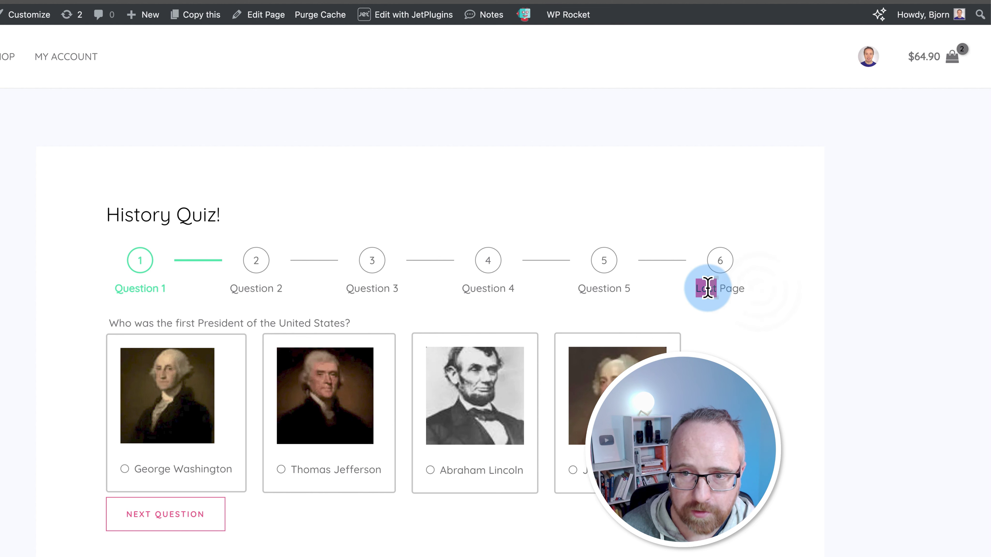
click(706, 289)
drag(697, 289, 699, 289)
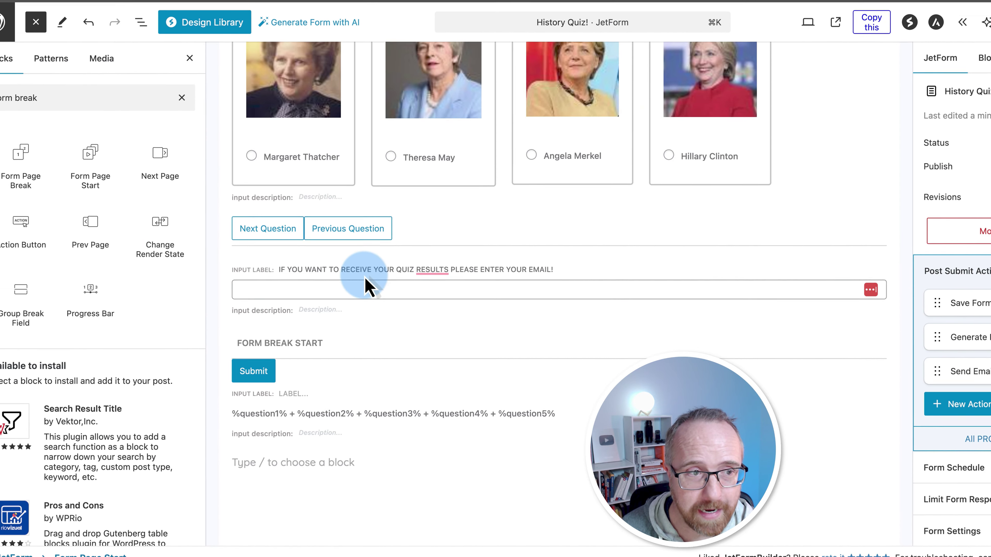
Step: Insert a Form Page Break between the email field and the Form Page Start block, and disable its Next button
click(19, 183)
drag(19, 183, 332, 368)
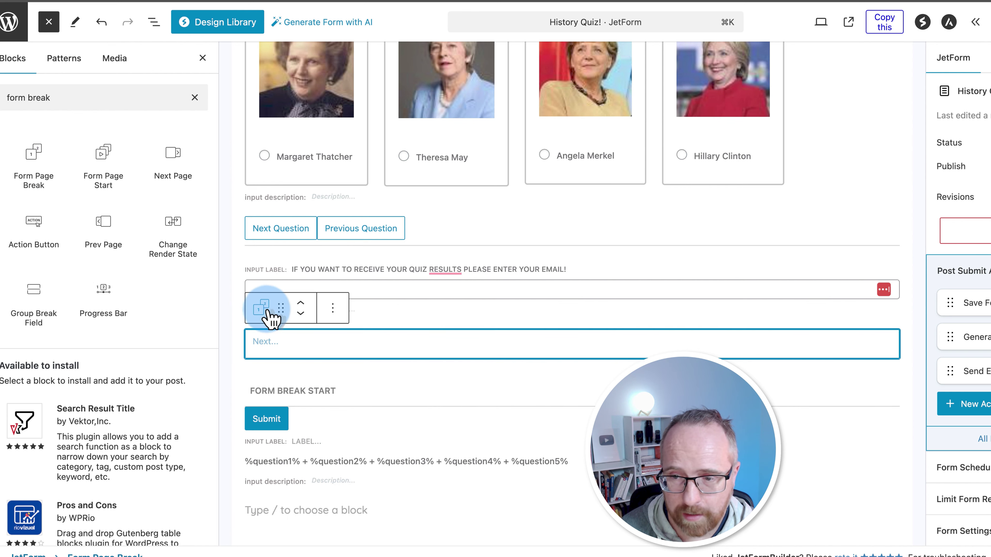
click(885, 47)
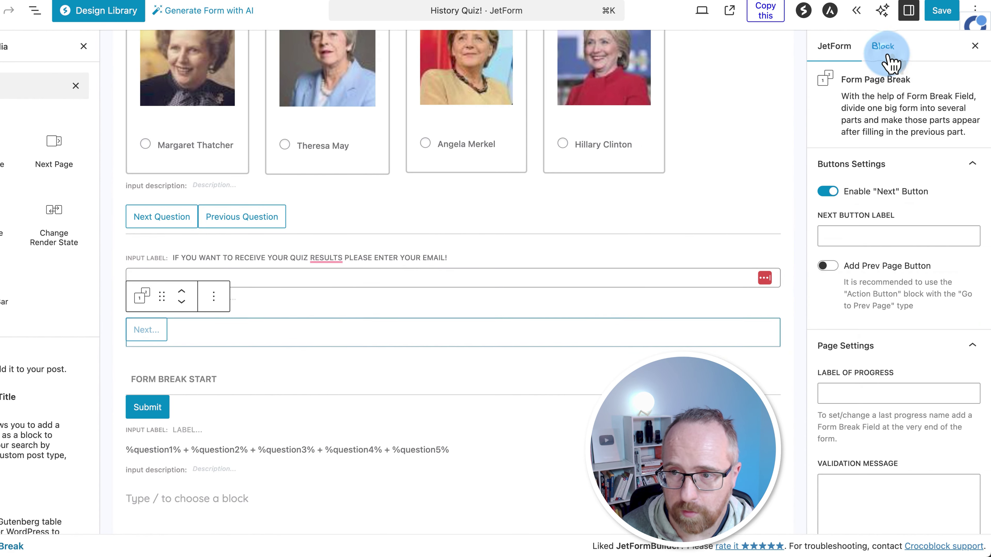
click(830, 192)
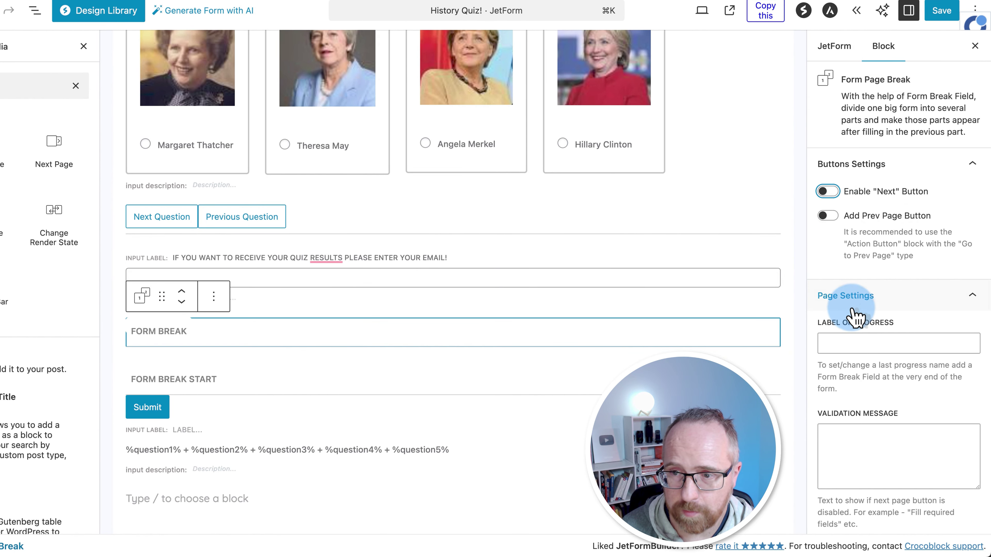
Step: Set the final page break's label of progress to "Get your results", save the form and reload the live quiz
click(922, 343)
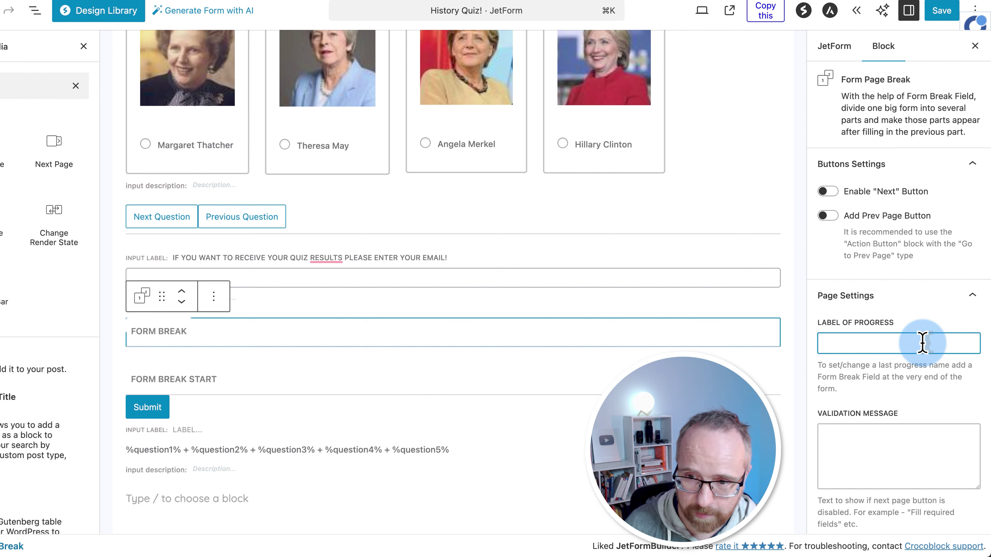
text(Get your results!)
click(936, 13)
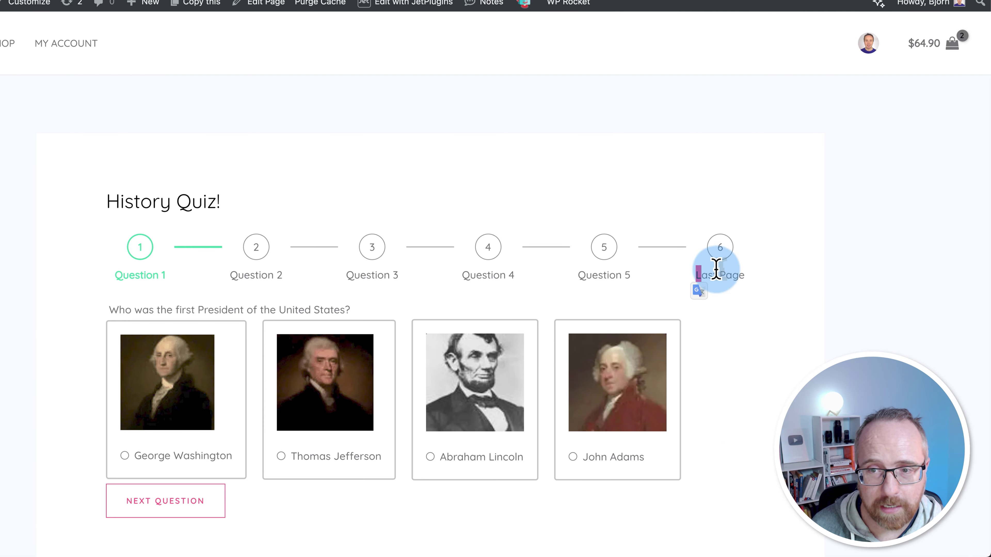
key(super+r)
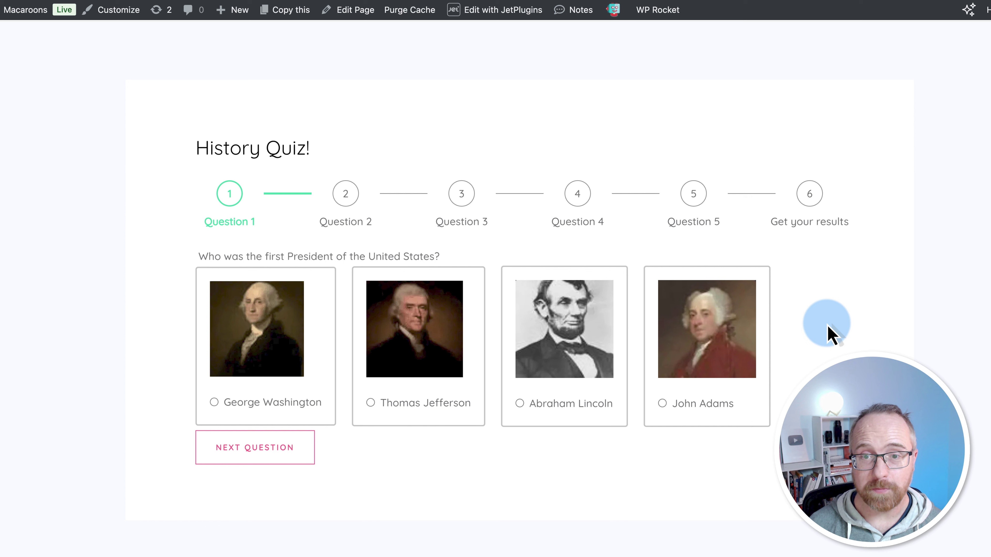